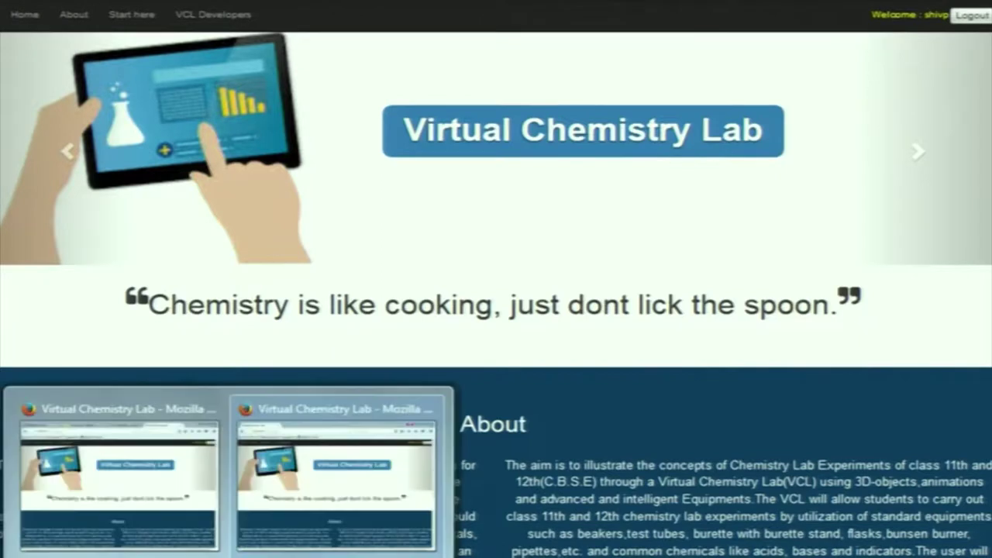
Switch to the other lab window and open the list of experiments to perform
left_click(126, 507)
scroll(434, 364, "down", 1)
scroll(437, 364, "down", 5)
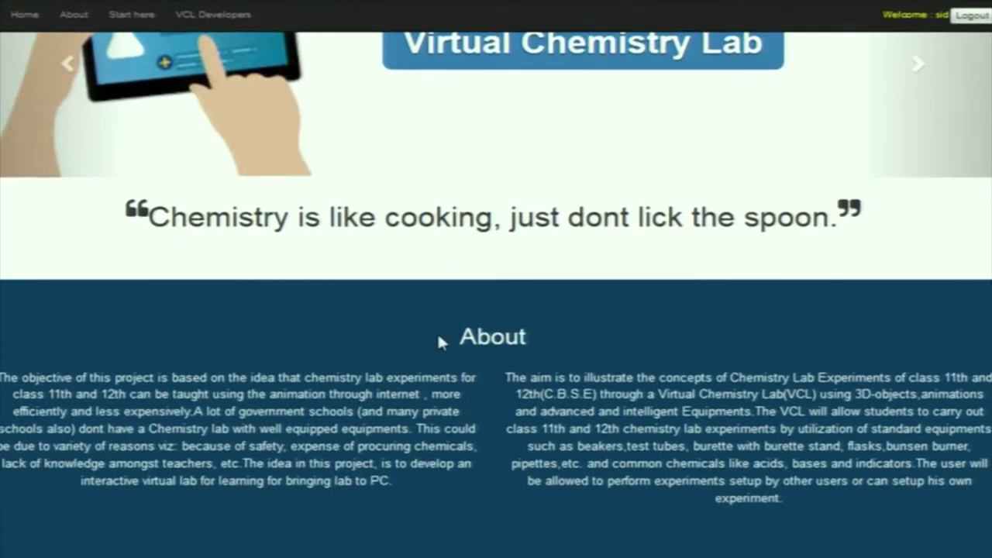
scroll(445, 193, "up", 1)
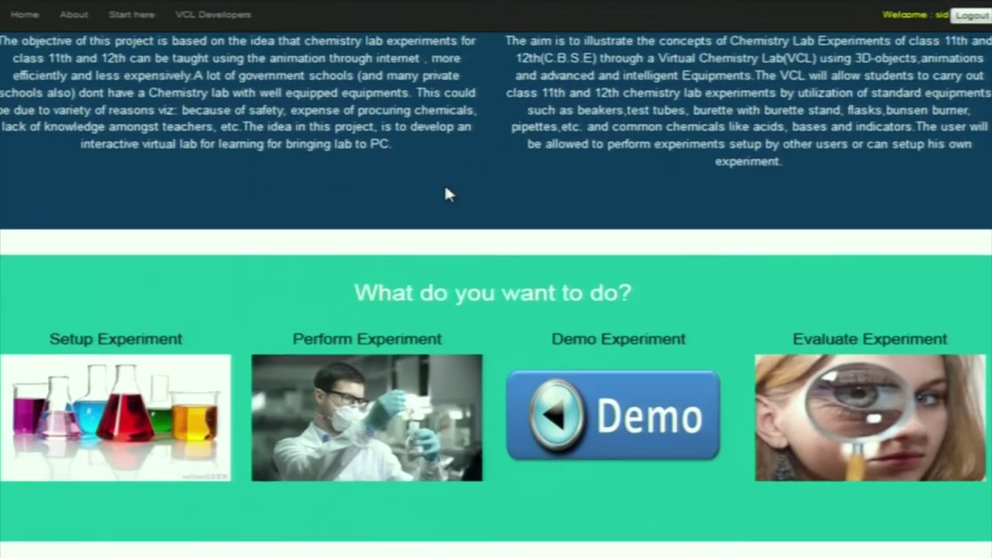
scroll(416, 268, "down", 1)
left_click(330, 388)
Start the Titration of HCl with NaOH experiment from row 15 of the list
scroll(449, 196, "down", 1)
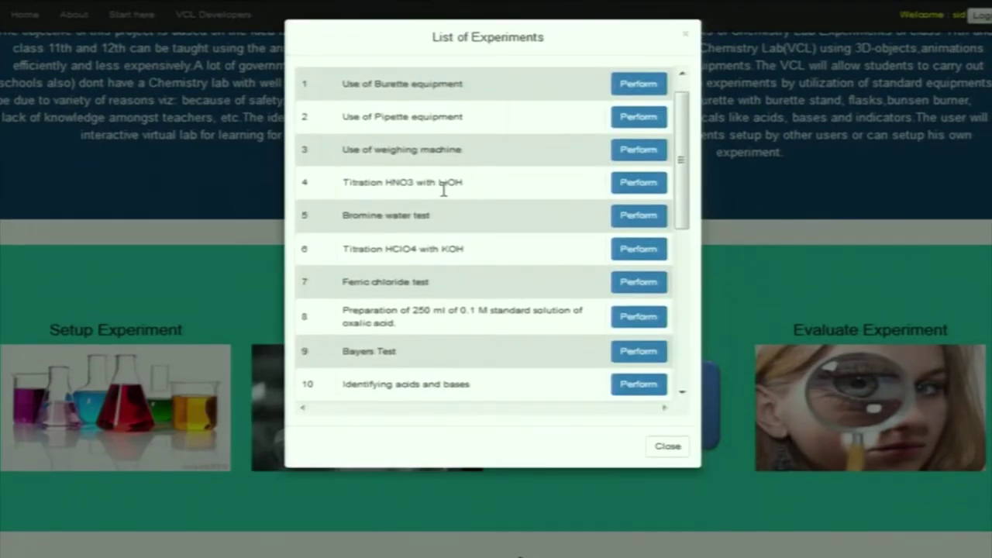
scroll(444, 191, "down", 3)
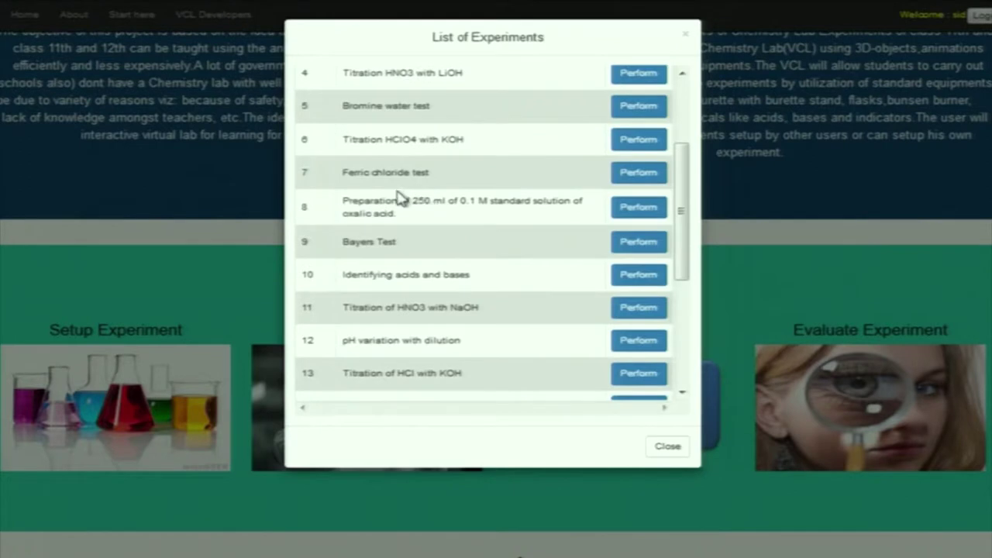
scroll(403, 198, "down", 2)
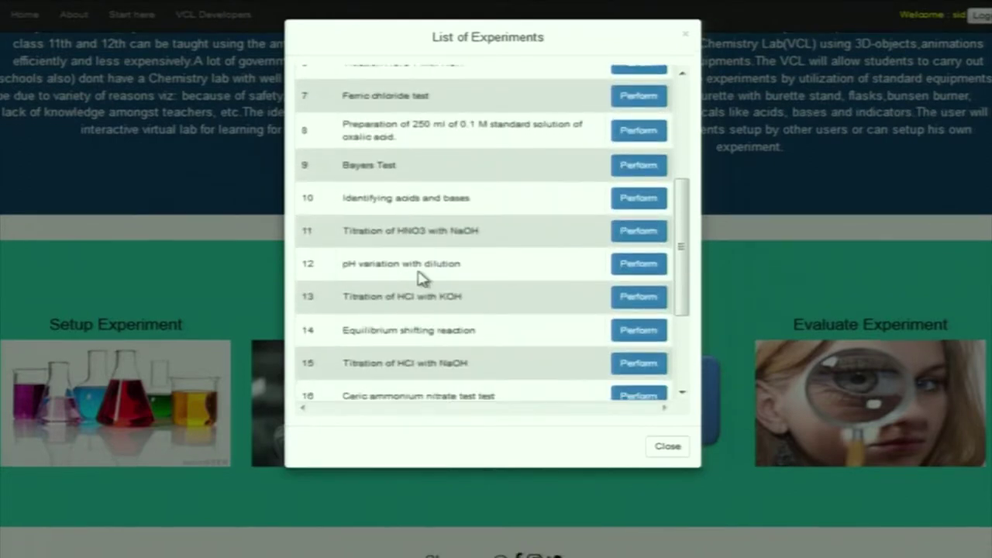
scroll(416, 261, "down", 1)
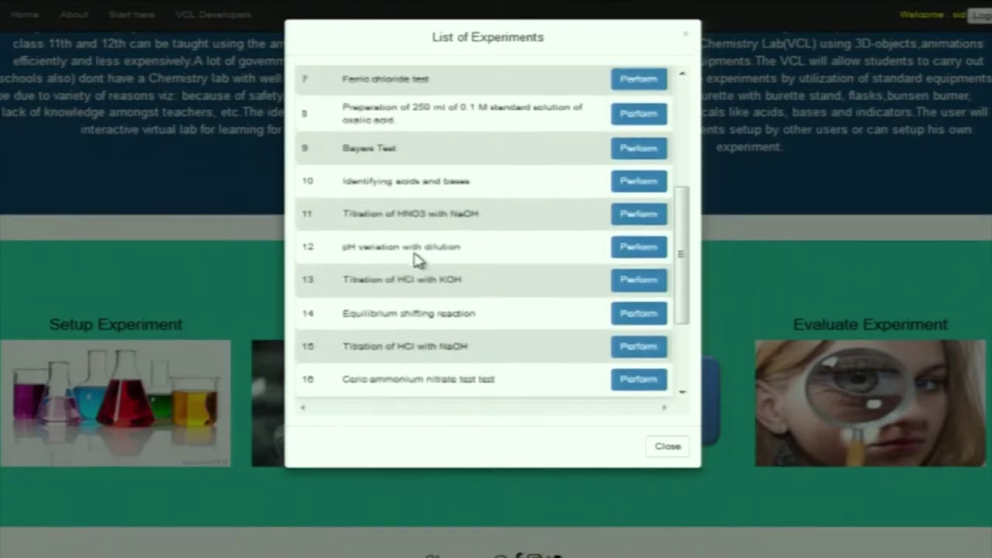
scroll(416, 326, "down", 1)
scroll(414, 324, "down", 1)
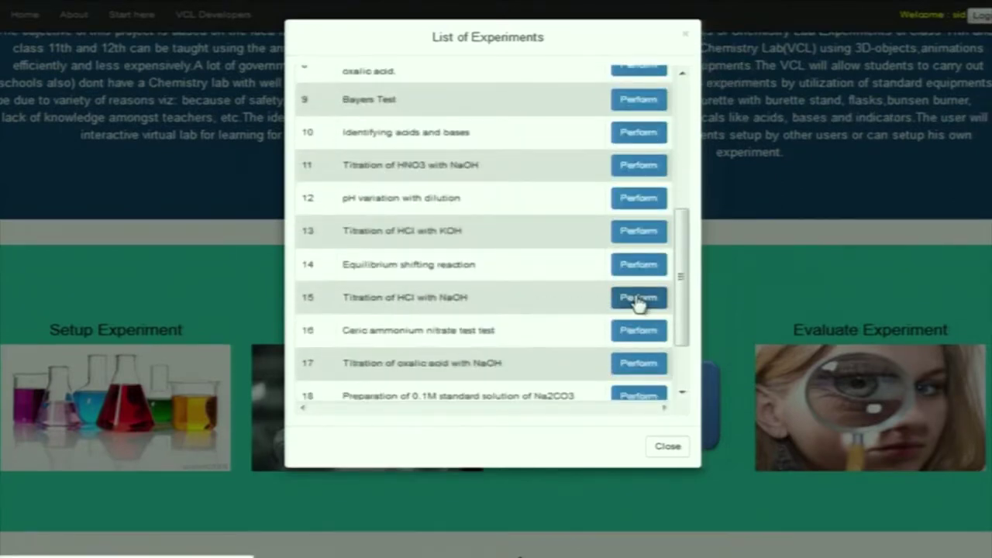
left_click(637, 300)
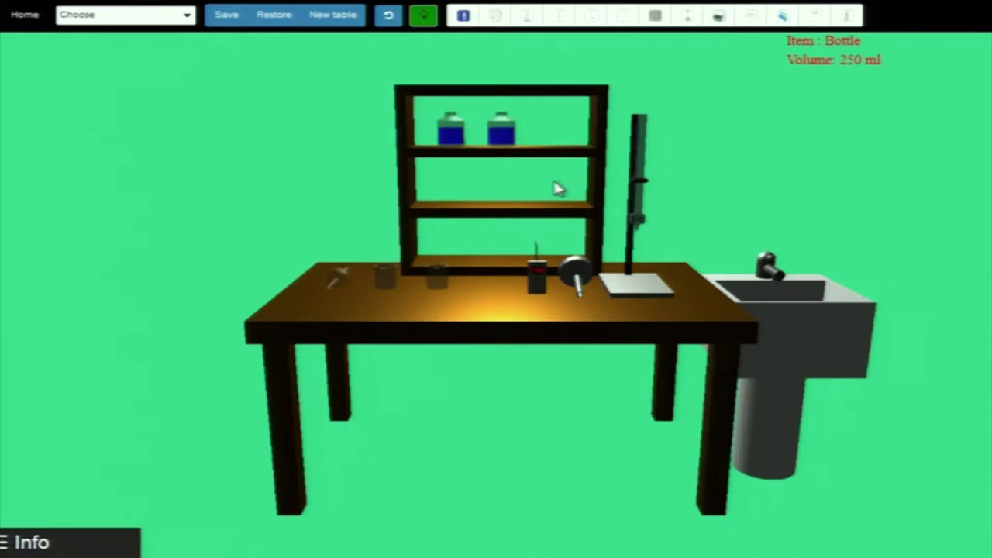
Orbit and zoom the bench, then read the labels of both blue shelf bottles
left_click_drag(571, 148, 576, 178)
scroll(545, 157, "up", 2)
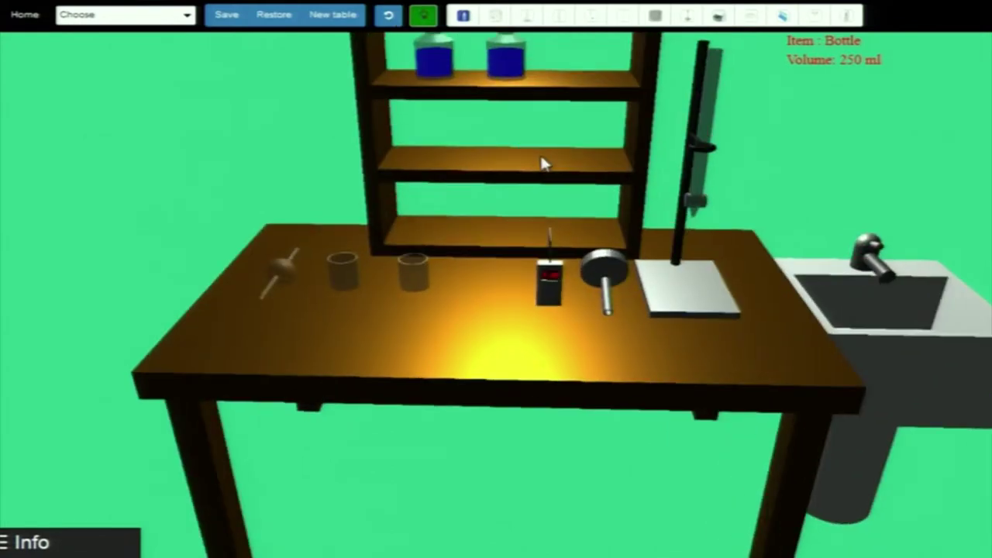
scroll(397, 289, "up", 1)
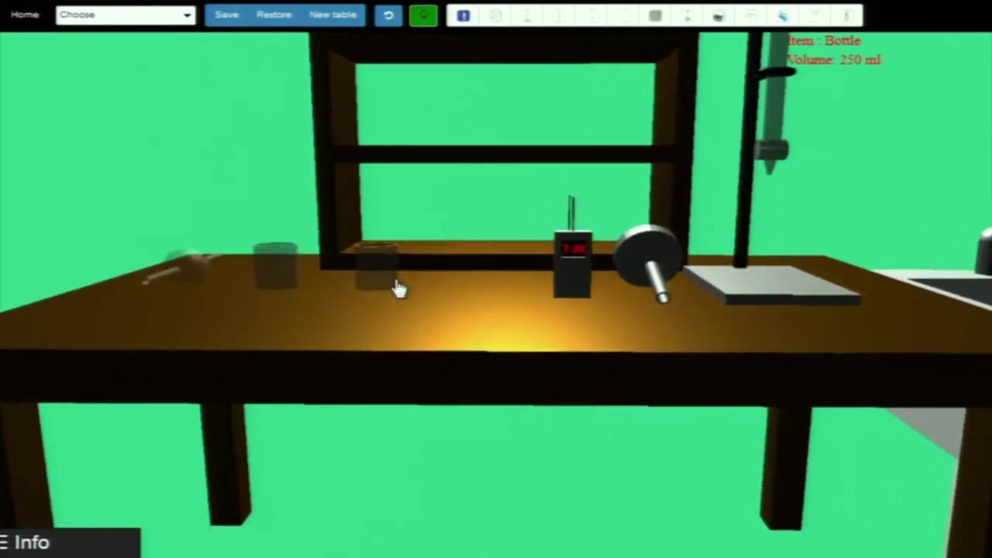
left_click_drag(405, 284, 471, 326)
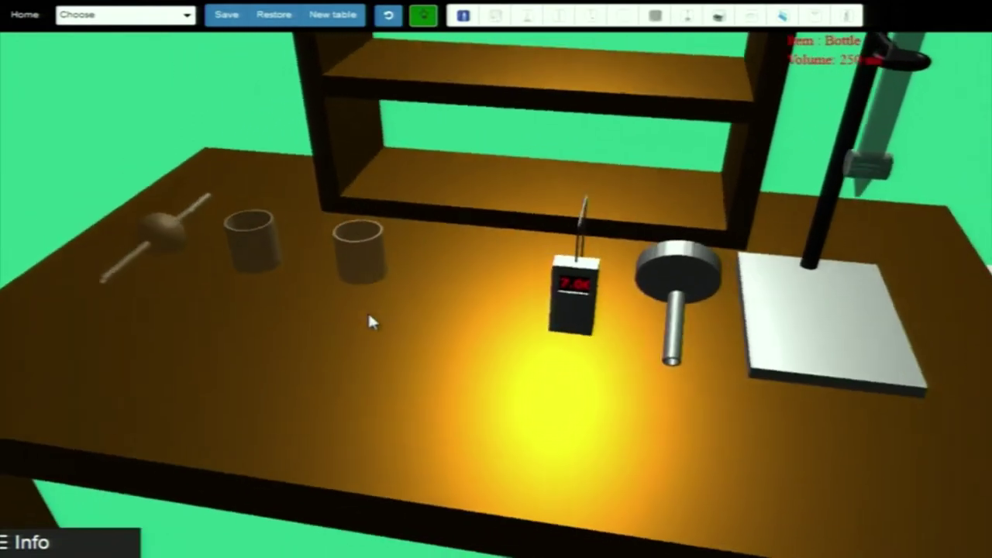
scroll(367, 322, "down", 2)
left_click_drag(367, 321, 478, 173)
left_click_drag(464, 94, 474, 101)
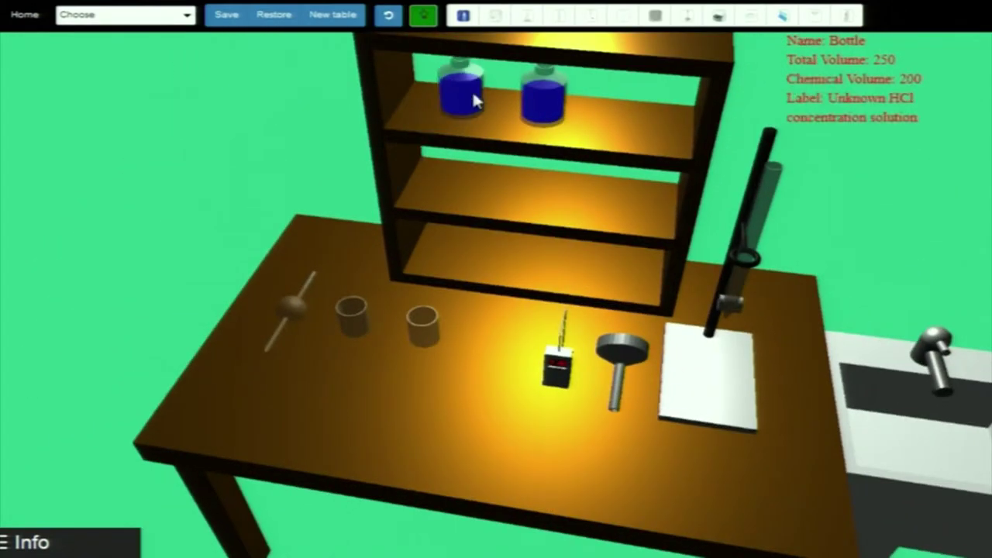
left_click(547, 102)
Show the experiment's Info panel and read its Aim
left_click_drag(520, 253, 530, 217)
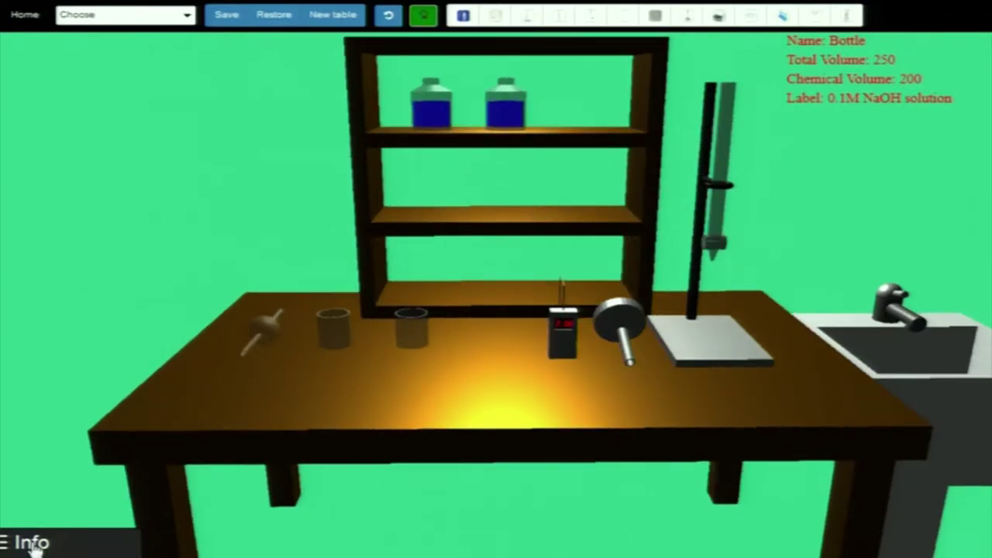
left_click(34, 543)
left_click_drag(17, 172, 326, 167)
Highlight the 20ml hydrochloric acid and 0.1M NaOH parts of the aim, then close the panel
left_click(309, 165)
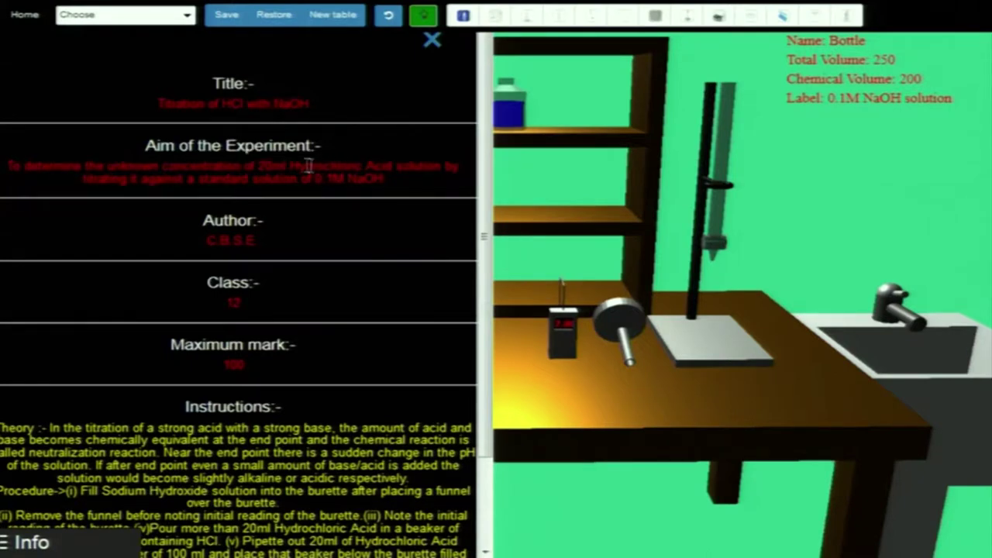
left_click_drag(262, 169, 352, 169)
left_click(352, 169)
left_click_drag(254, 186, 380, 184)
left_click(378, 182)
left_click(432, 39)
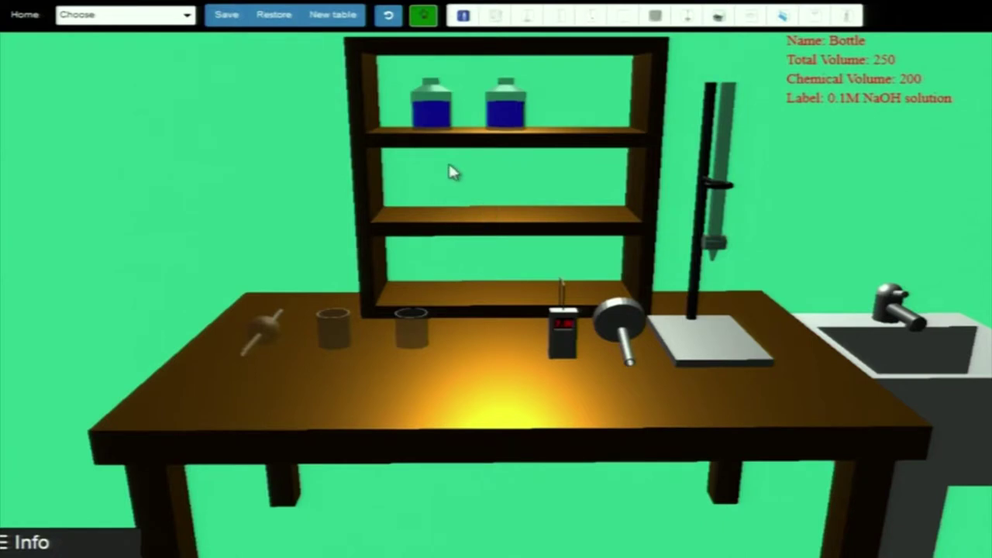
Browse the Choose chemicals list and close it without selecting anything
left_click_drag(518, 148, 501, 160)
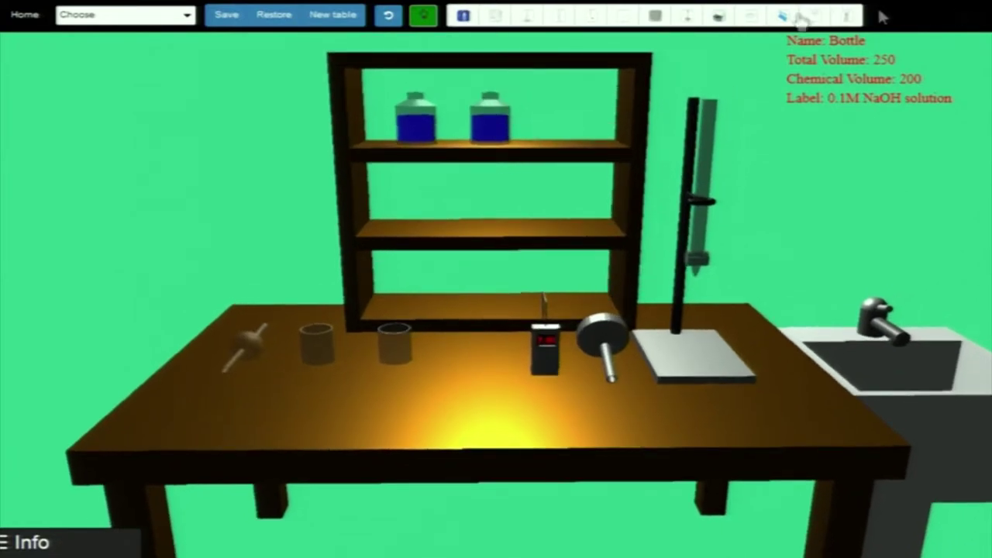
left_click(144, 23)
scroll(155, 109, "down", 5)
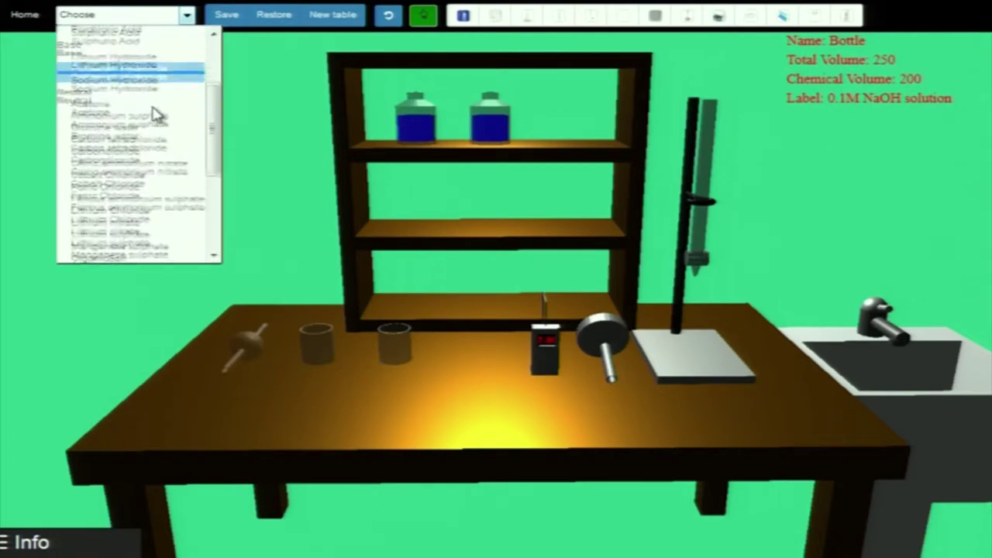
scroll(159, 113, "down", 1)
left_click(267, 131)
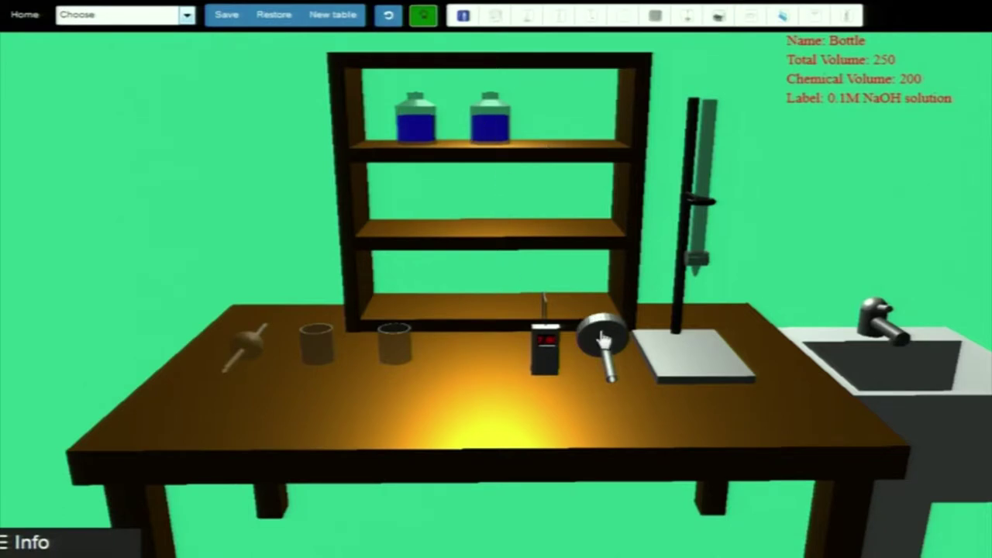
Put the funnel on the burette, bring both bottles to the bench, and pour NaOH into the burette
left_click_drag(603, 339, 692, 81)
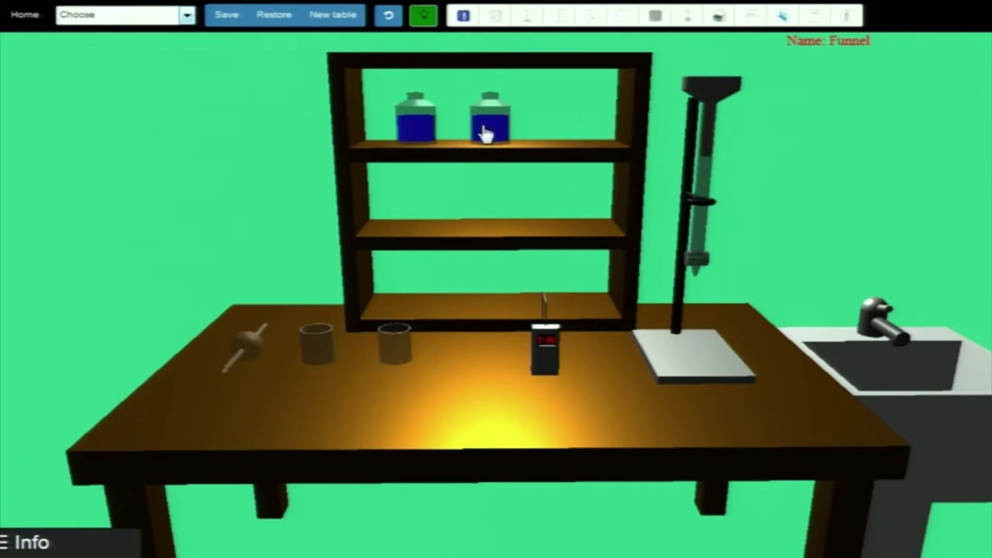
left_click_drag(425, 132, 487, 250)
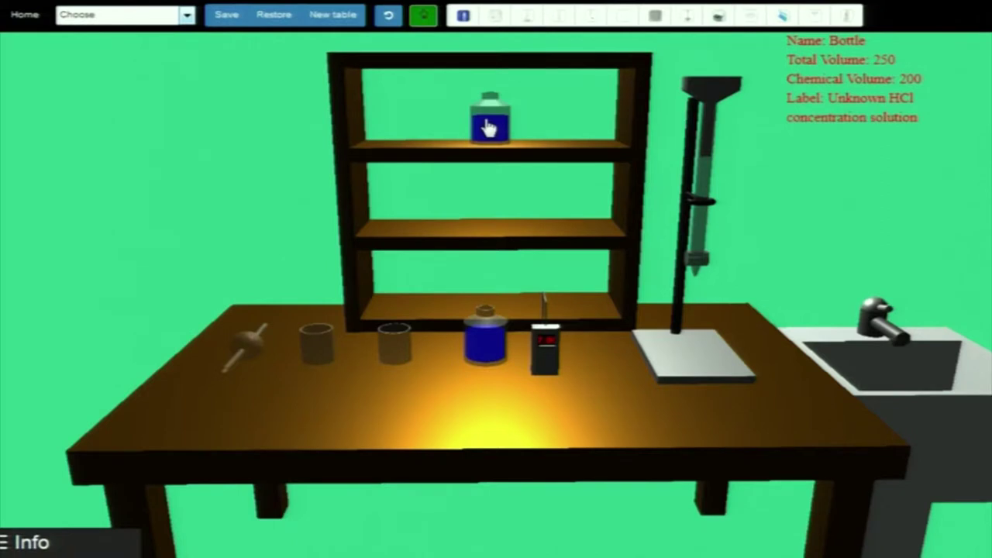
left_click_drag(489, 128, 571, 240)
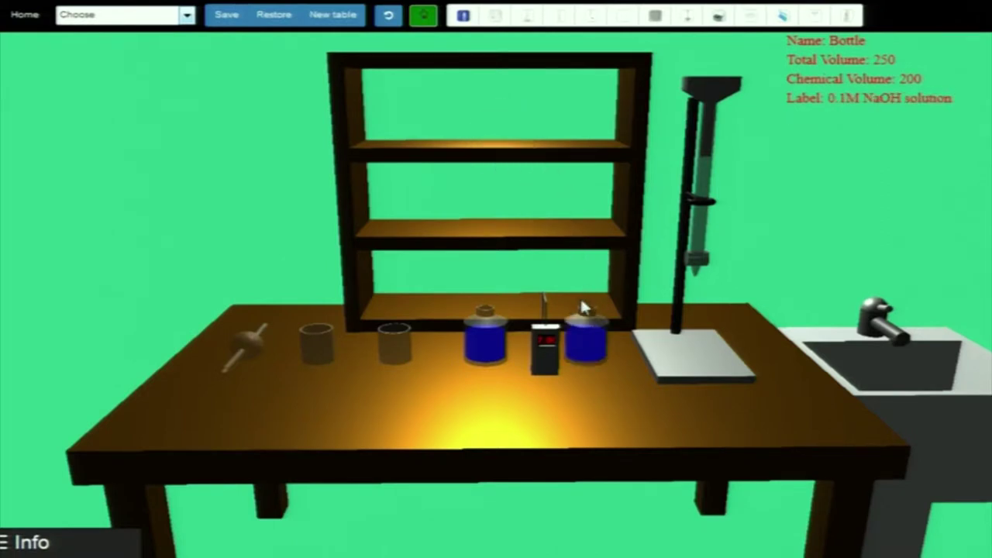
left_click_drag(592, 337, 697, 124)
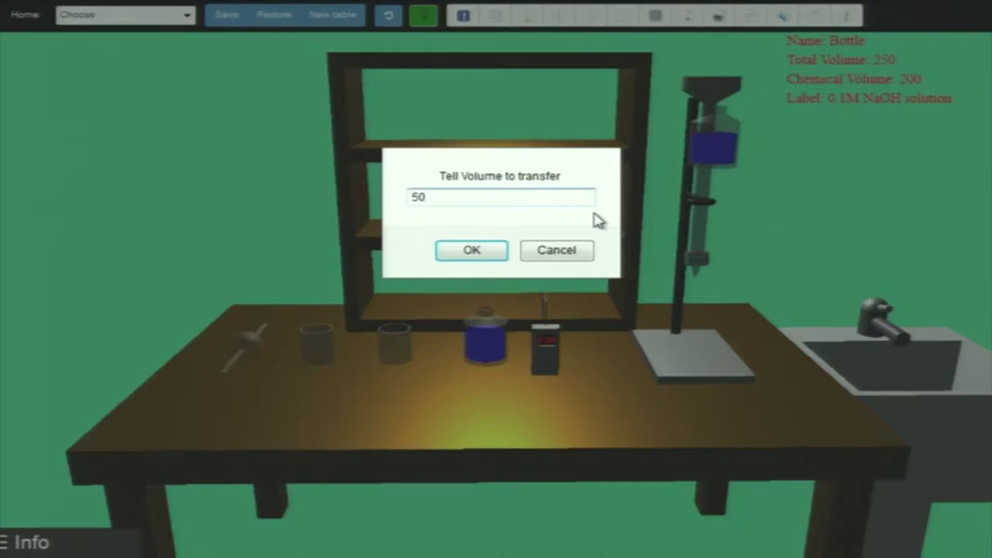
Add 50 ml NaOH to the burette and 30 ml HCl to the left beaker, then pipette from it
type("50")
key("Return")
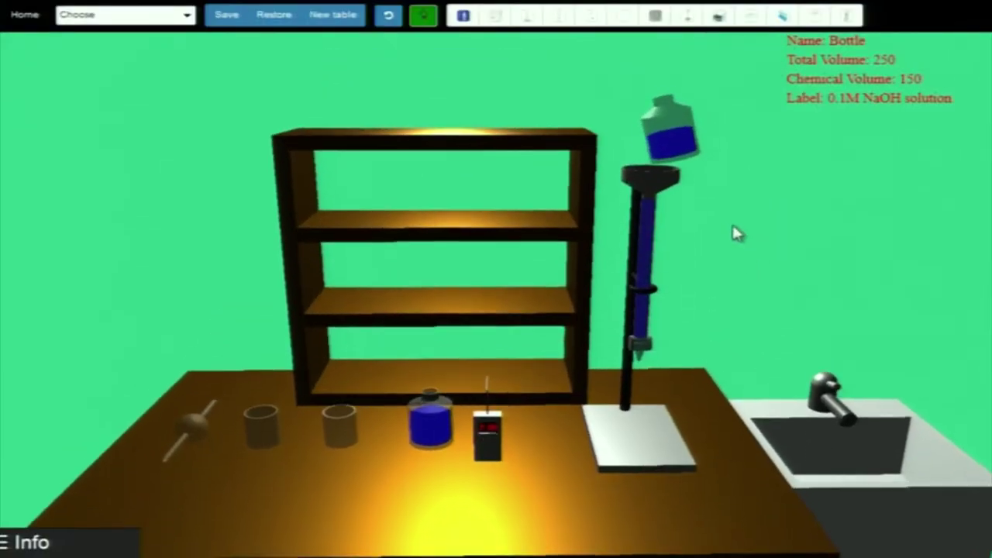
mouse_move(434, 415)
left_click_drag(433, 414, 270, 385)
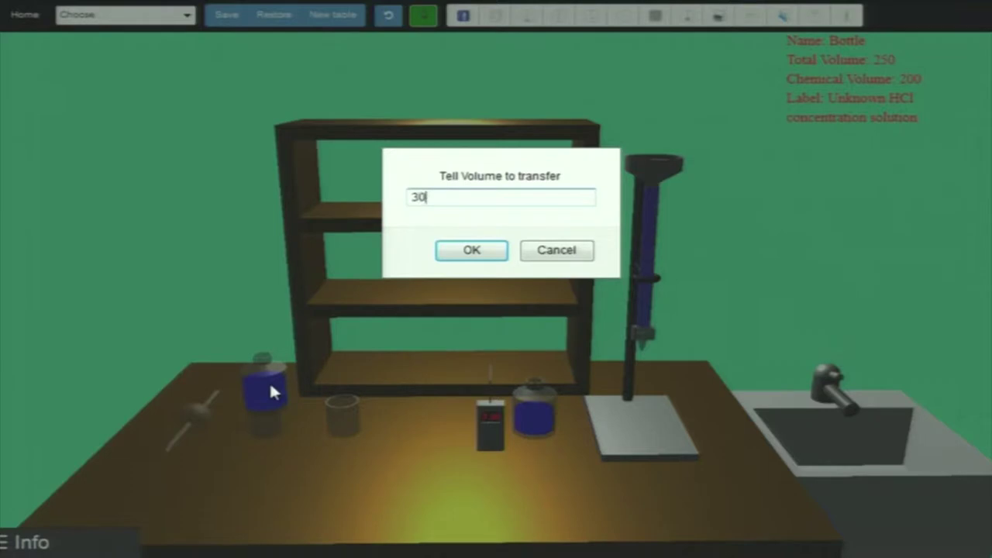
type("30")
key("Return")
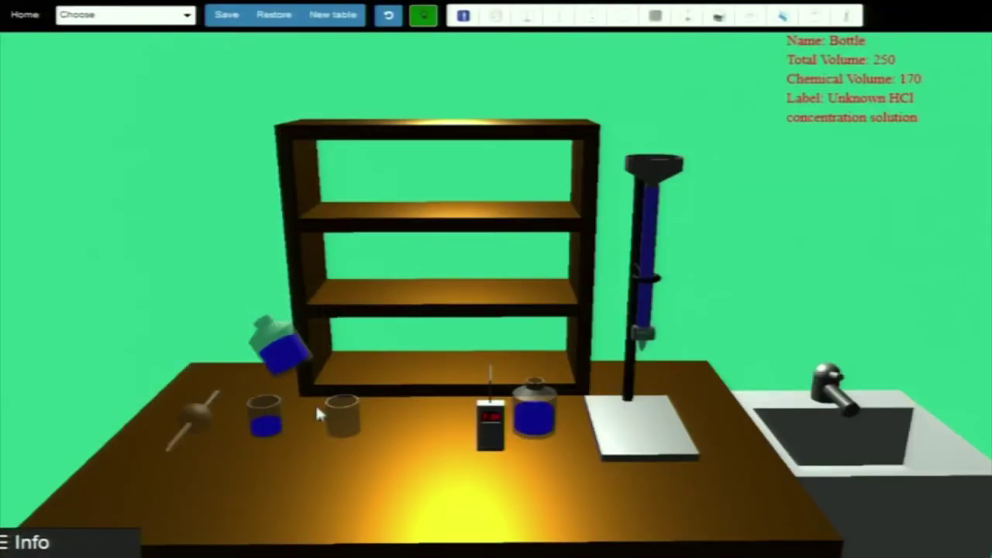
left_click_drag(183, 420, 258, 351)
left_click(256, 326)
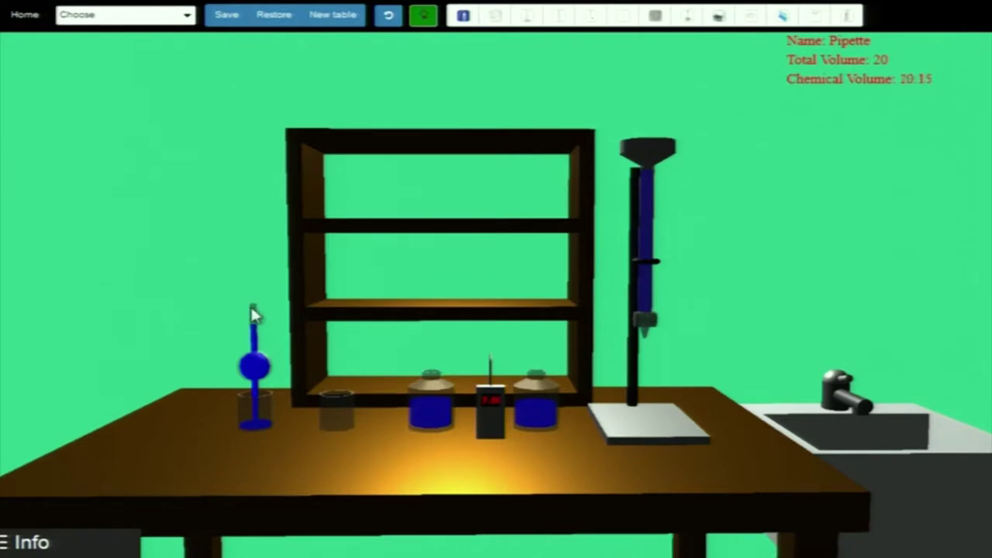
Empty the pipette into the middle beaker, set it down, and dip the pH meter in (pH 0.699)
left_click_drag(255, 313, 334, 316)
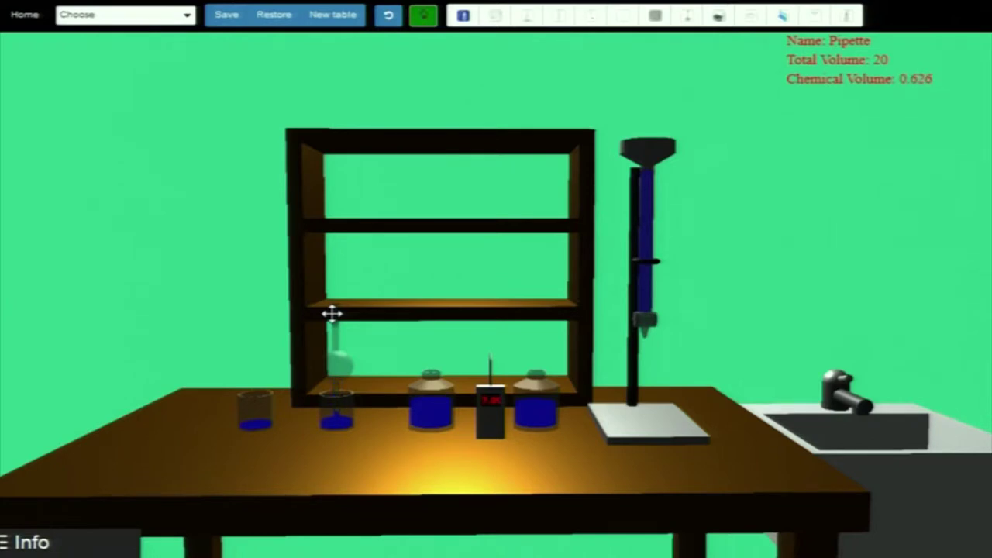
left_click_drag(332, 313, 155, 310)
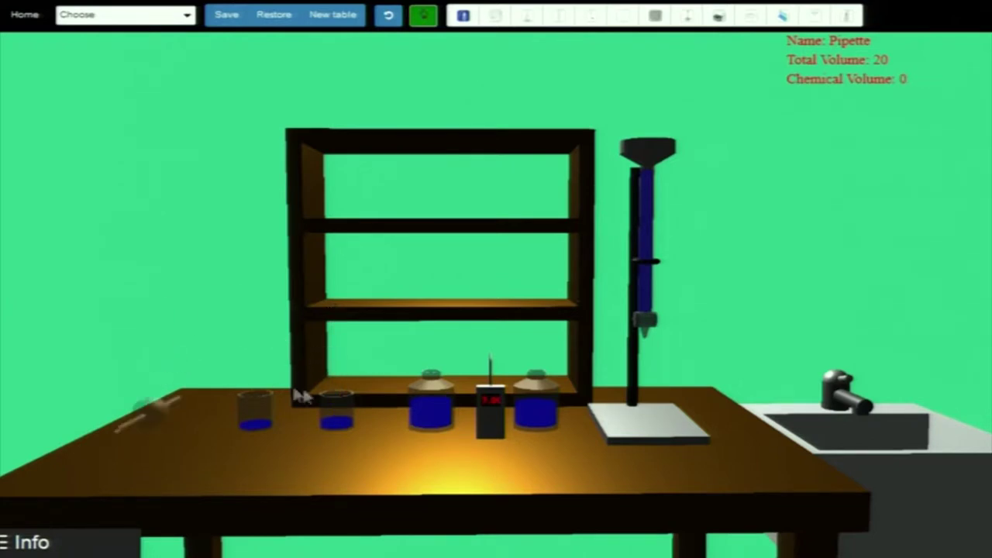
left_click_drag(475, 411, 357, 409)
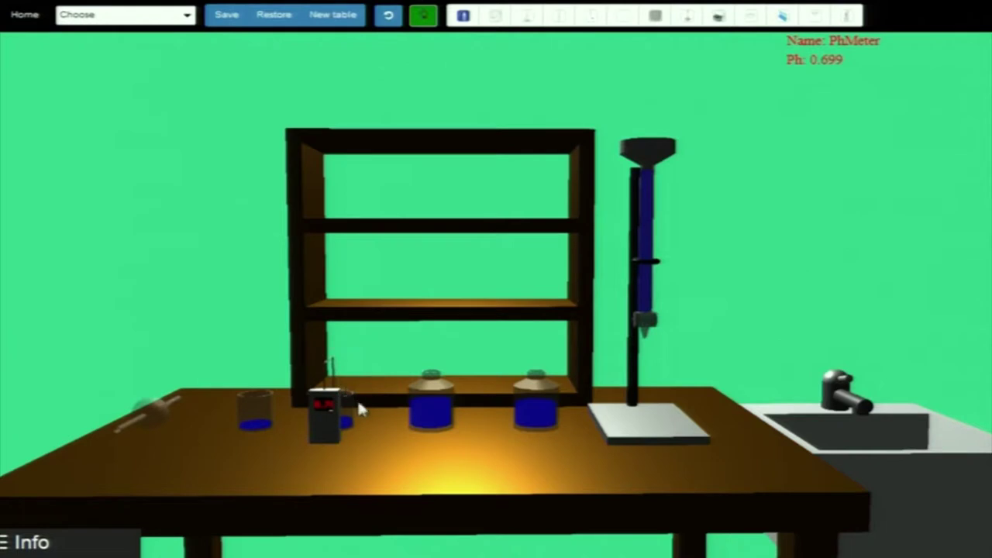
Move the beaker with its pH meter onto the stand base directly under the burette
scroll(298, 388, "up", 3)
left_click_drag(285, 472, 779, 321)
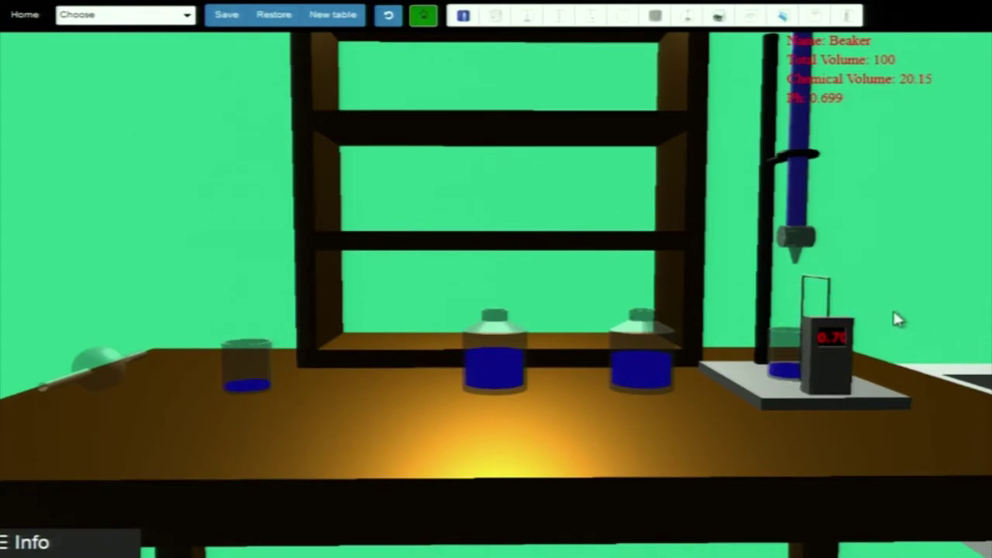
left_click_drag(897, 320, 820, 337)
left_click_drag(834, 280, 700, 320)
Run NaOH from the burette down to 9.18, reaching pH 11.075, then move the beaker off the stand
left_click(640, 304)
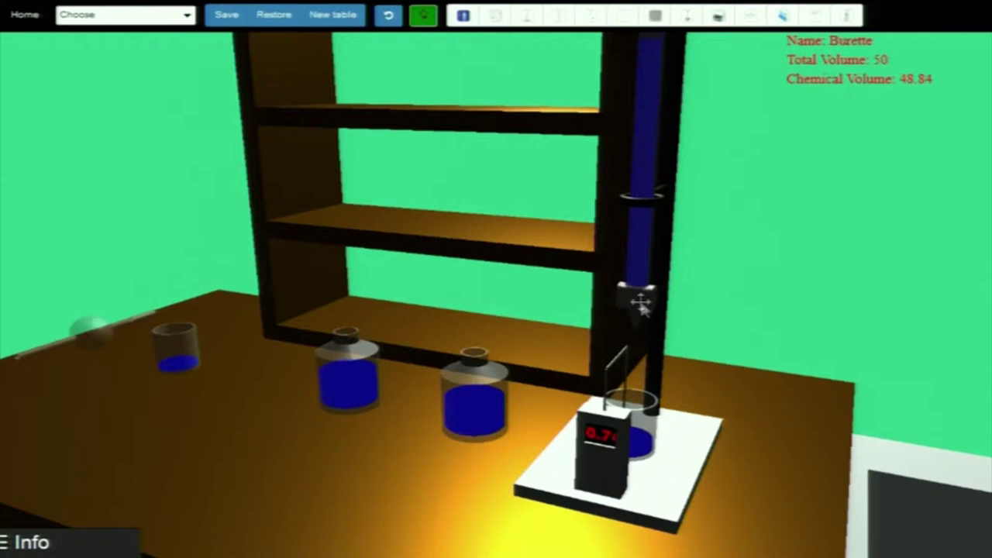
left_click_drag(675, 372, 709, 392)
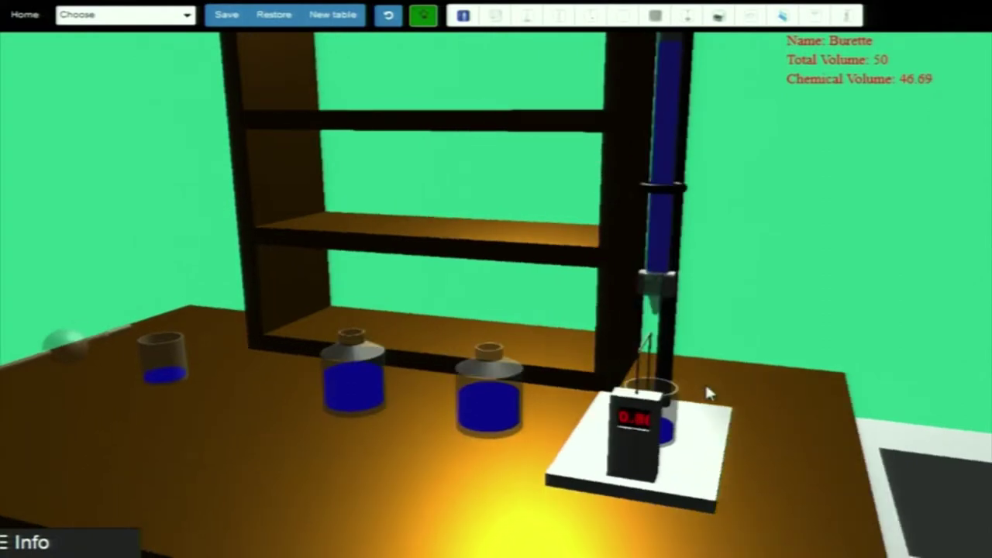
left_click(656, 287)
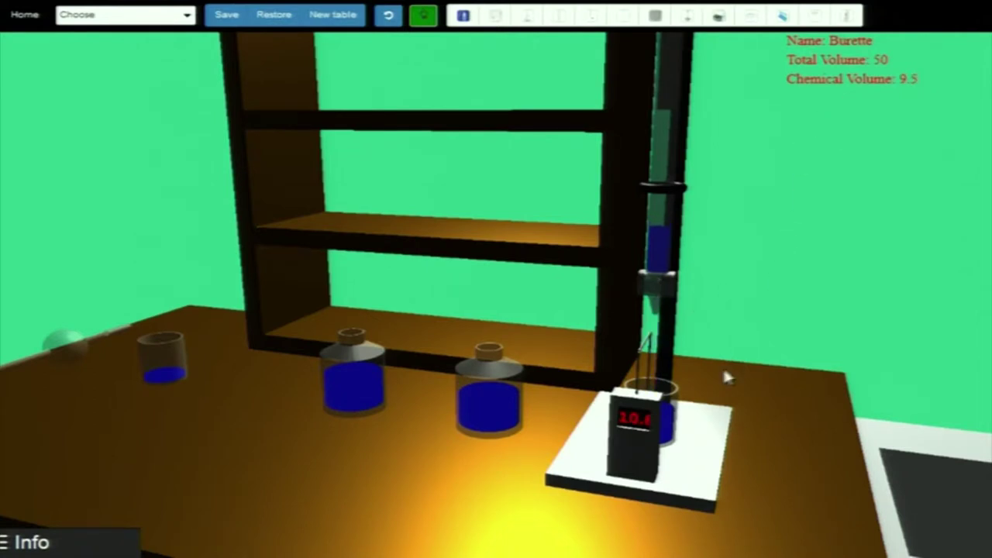
left_click(659, 288)
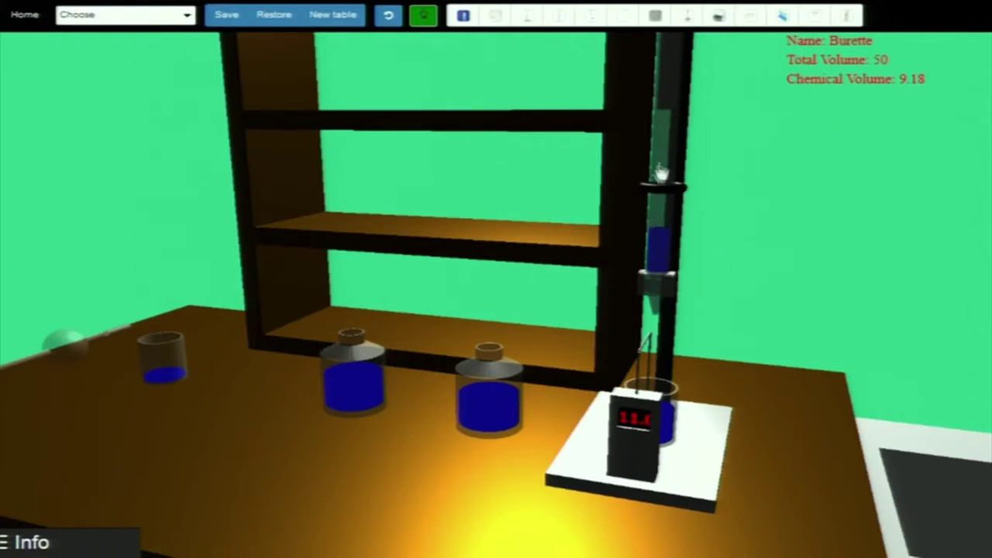
left_click_drag(671, 411, 209, 378)
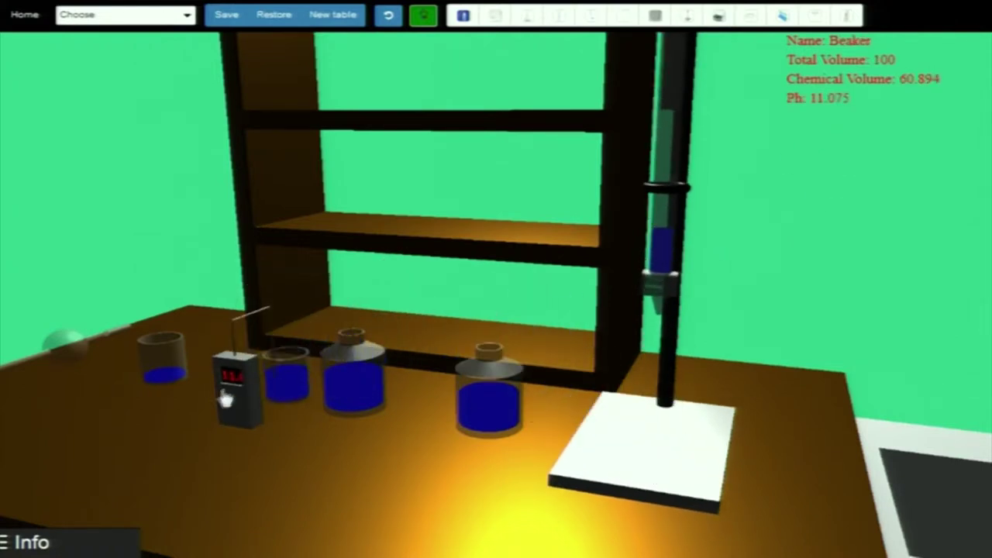
Slide the titrated beaker left and lift the pH meter out, leaving it reading about 7
left_click(490, 372)
left_click_drag(348, 458, 399, 468)
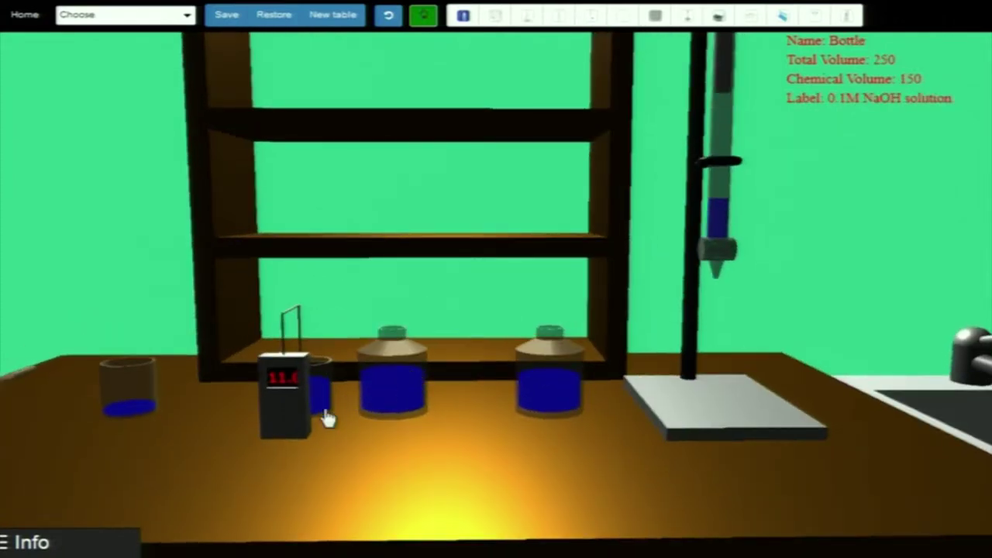
left_click_drag(303, 412, 185, 401)
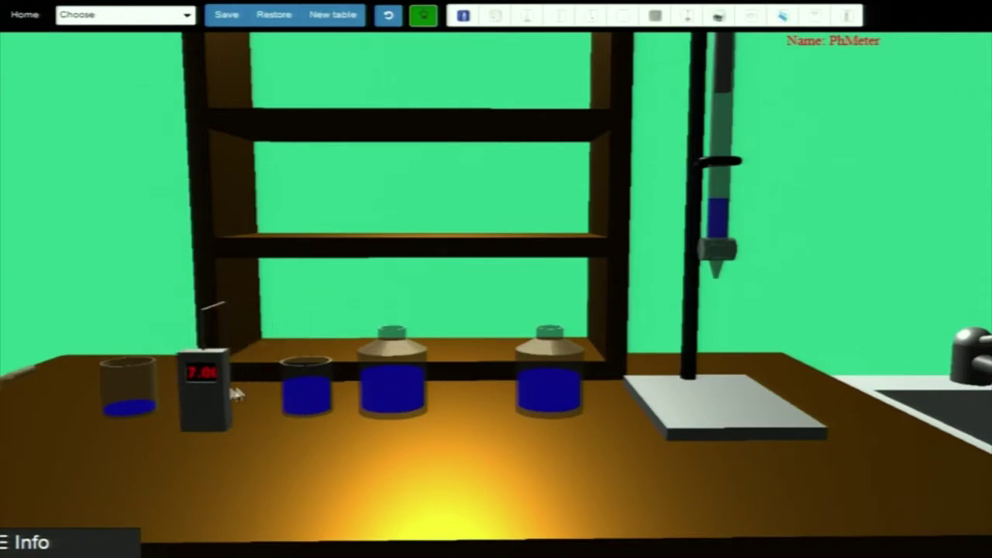
left_click(301, 383)
left_click(374, 376)
mouse_move(310, 391)
left_mouse_down()
mouse_move(287, 399)
mouse_move(308, 399)
left_mouse_up()
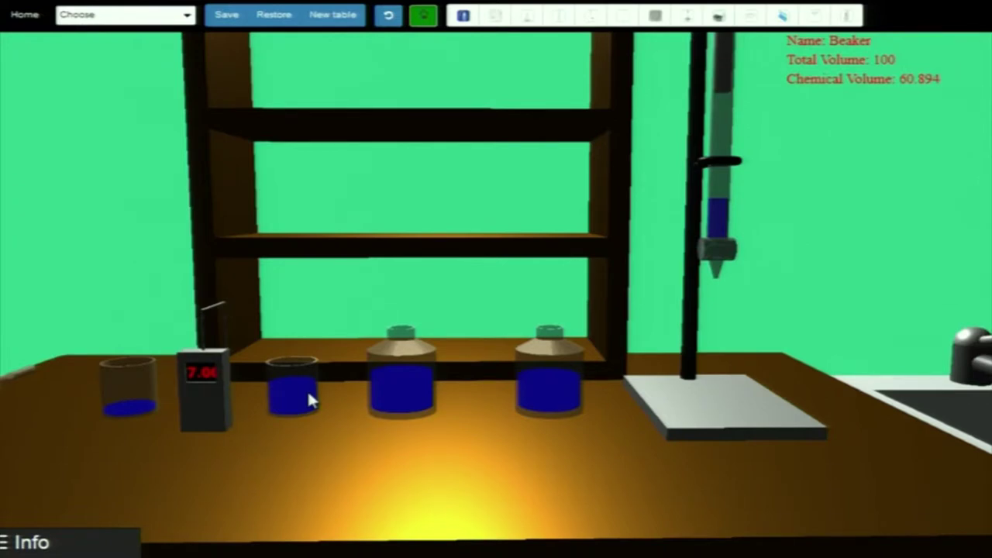
Save the titration setup and dismiss the 'Successfull Entry of data' alert
scroll(321, 328, "down", 3)
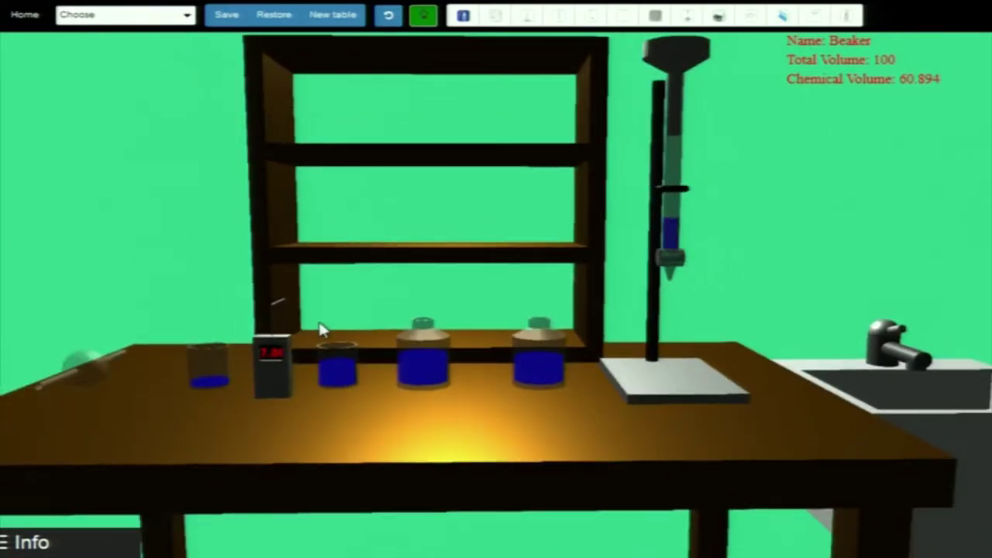
left_click_drag(375, 117, 416, 177)
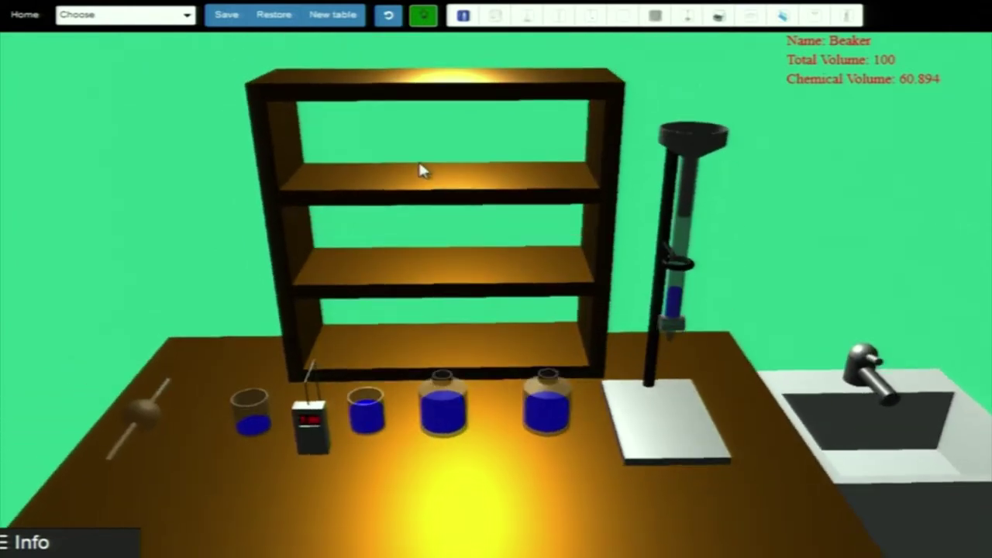
scroll(404, 172, "down", 1)
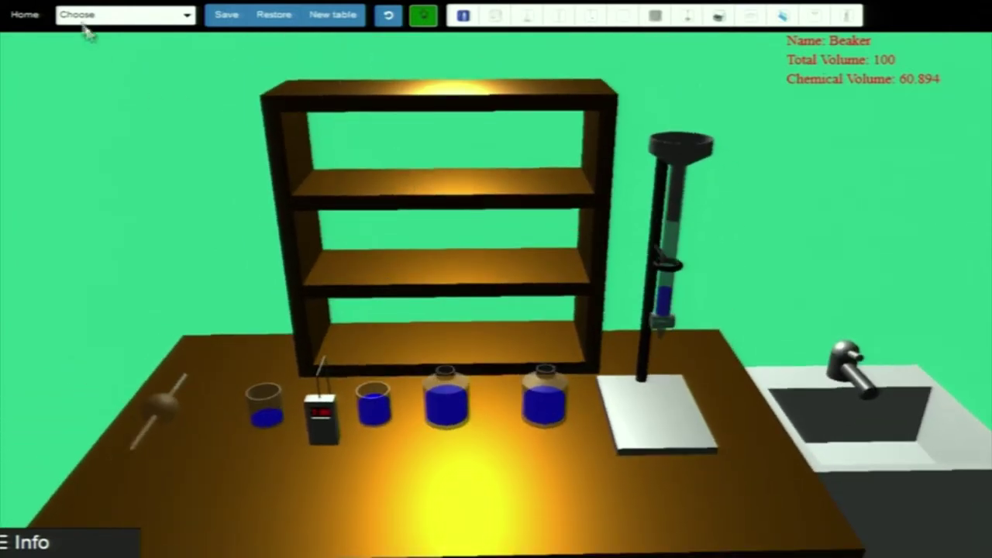
left_click(221, 20)
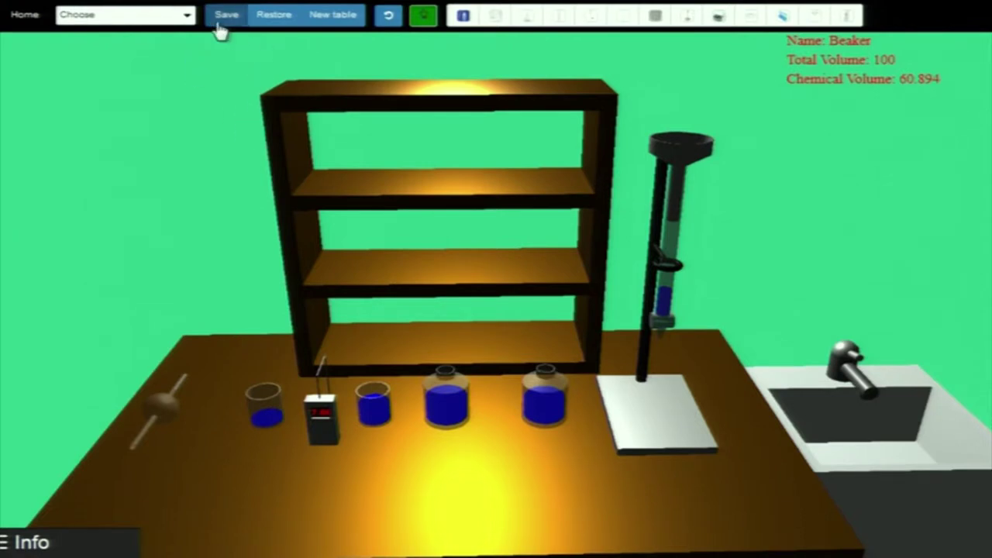
left_click(557, 249)
Go back to the home page and open the saved HCl–NaOH titration experiment for replay
left_click(19, 17)
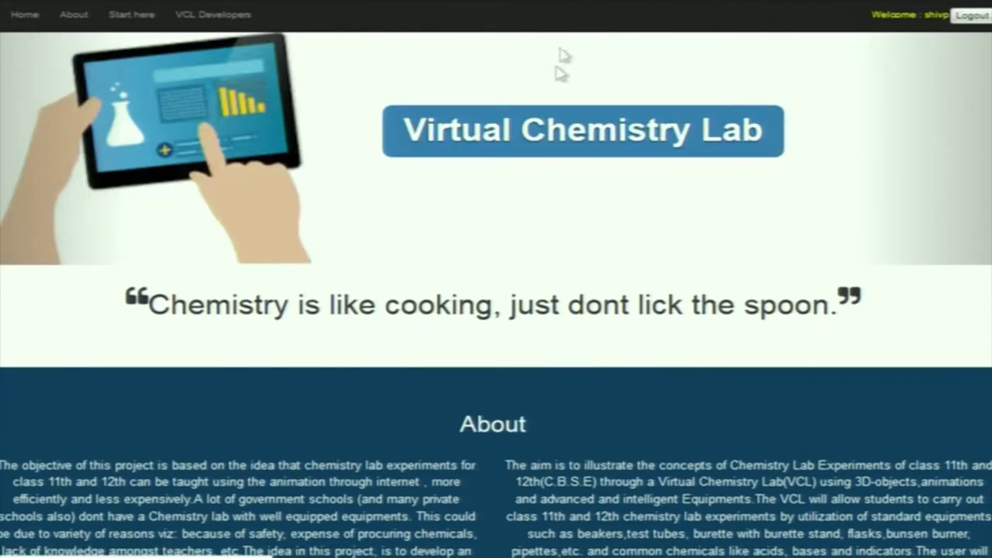
scroll(453, 193, "down", 5)
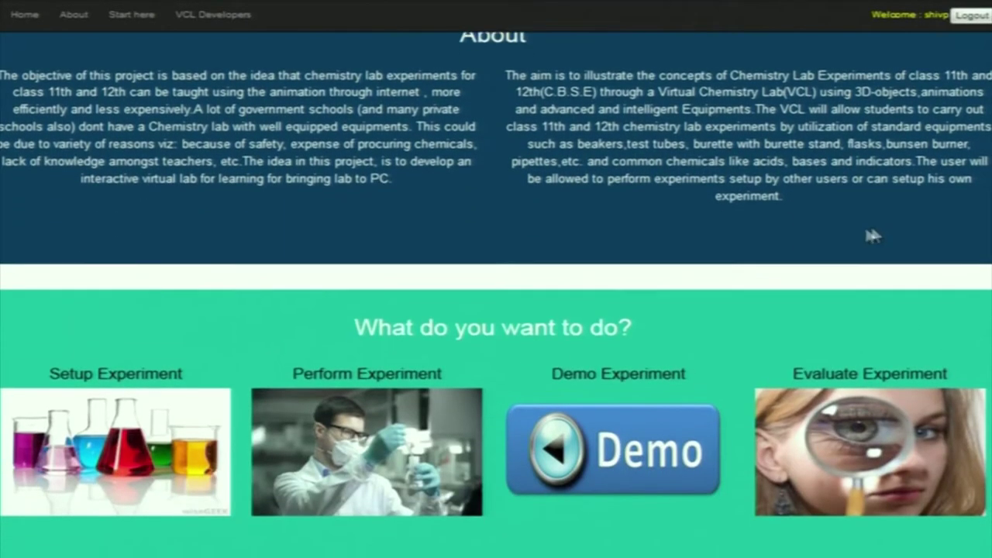
scroll(872, 236, "down", 1)
left_click(864, 374)
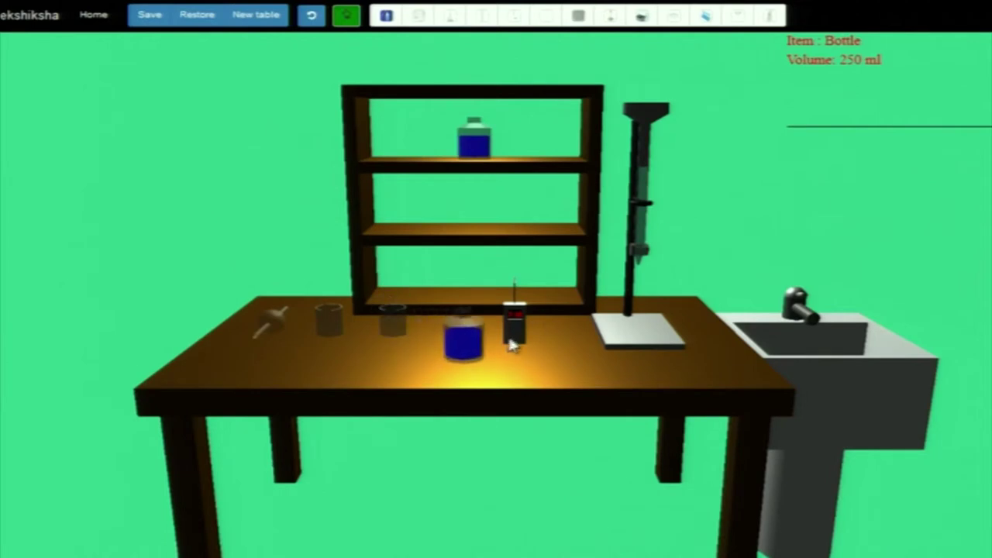
Pour 0.1M NaOH from the bottle into the burette until it reads 50 of 50
left_click(469, 326)
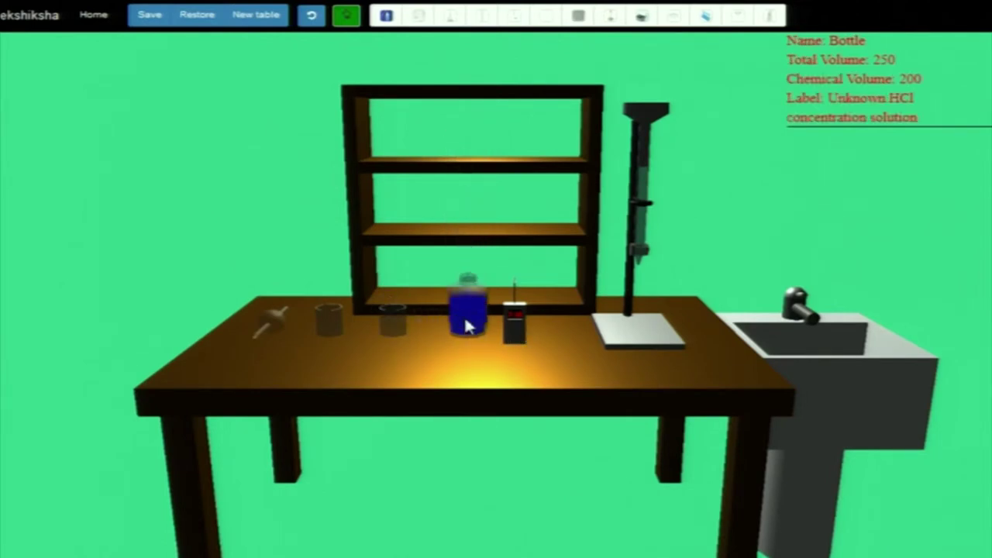
left_click_drag(568, 333, 677, 104)
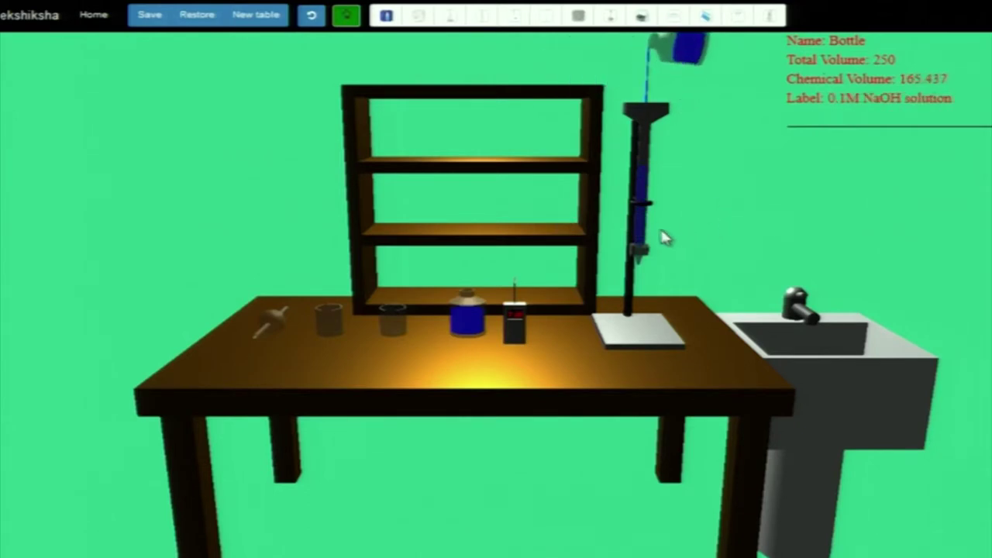
left_click_drag(657, 89, 575, 338)
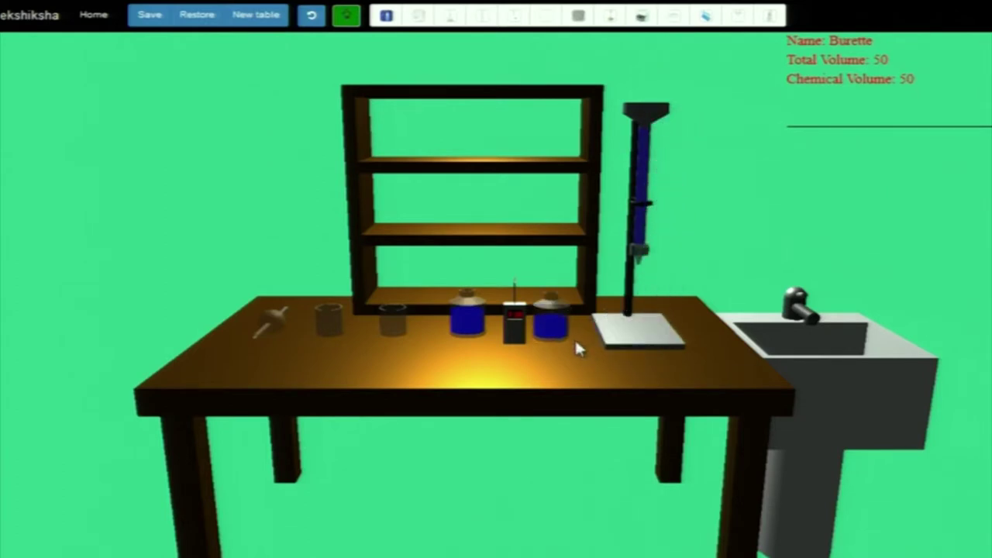
Pour the HCl into the first beaker and draw some up with the pipette
left_click(480, 324)
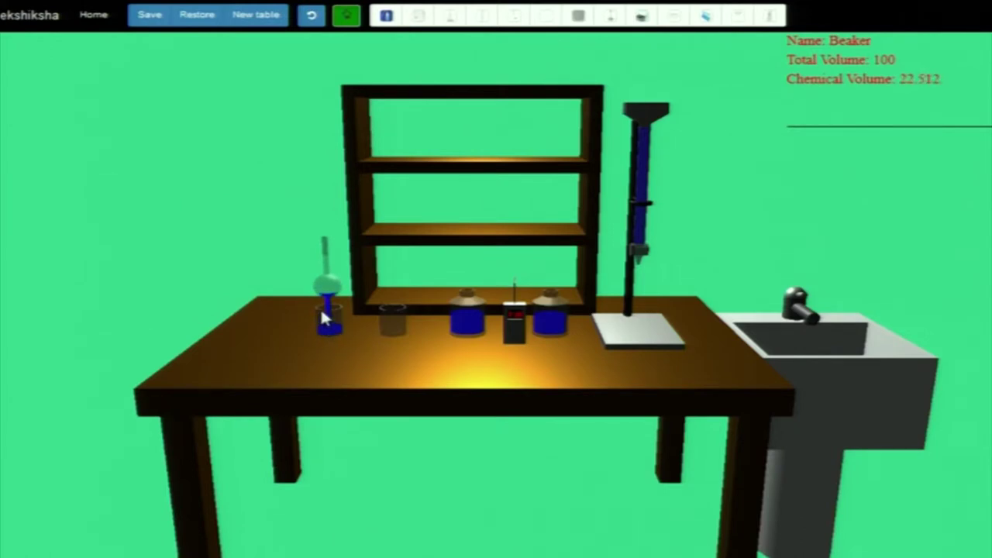
mouse_move(326, 290)
mouse_move(328, 326)
Empty the pipette into the second beaker and check the burette, now reading 9.46 of 50
left_click_drag(324, 290, 396, 362)
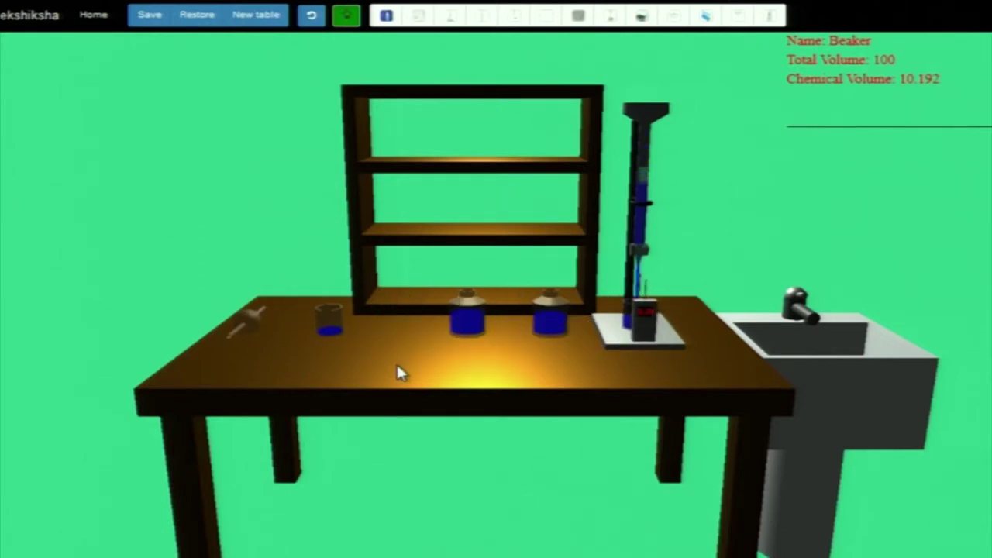
left_click(639, 225)
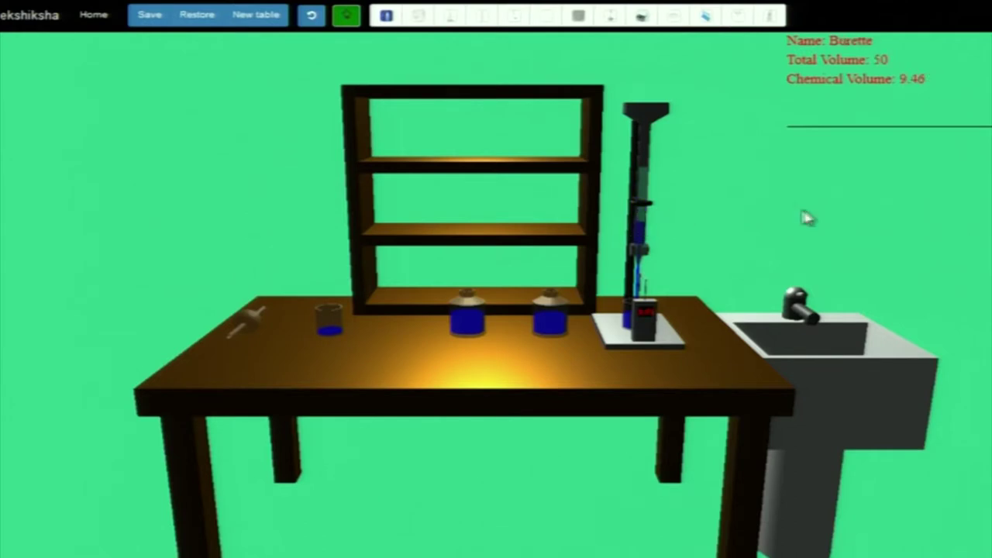